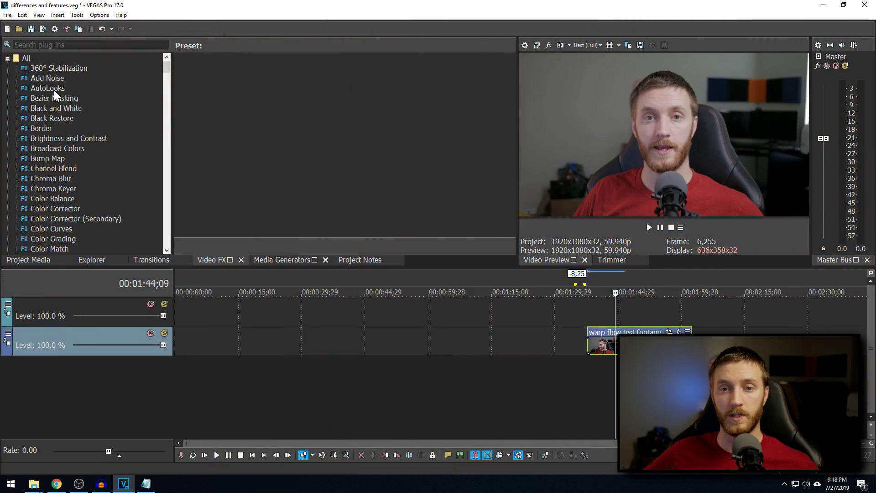
Apply the AutoLooks Incarnation preset to the warp flow test footage clip for a purple-blue tint.
left_click(54, 89)
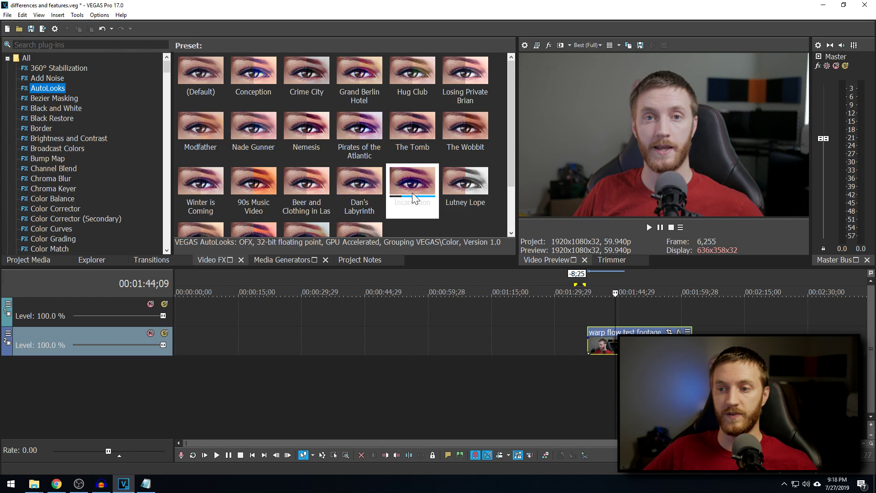
left_click_drag(413, 192, 550, 283)
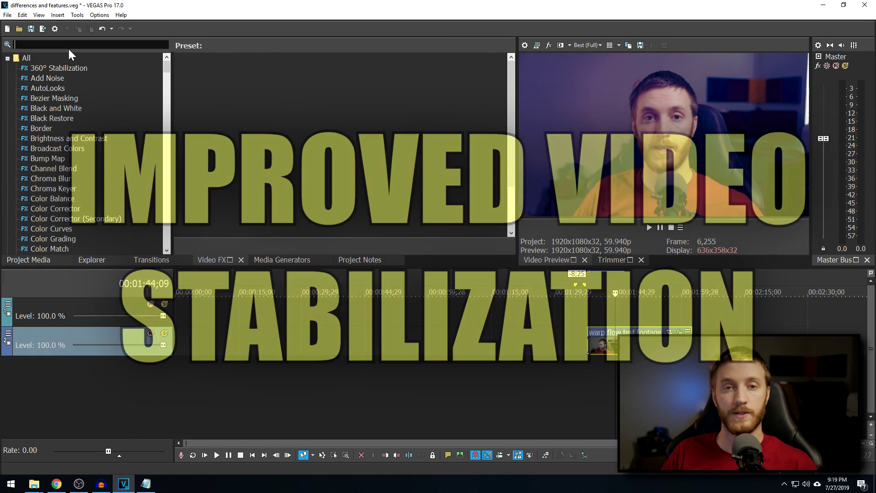
Search 'stab' and drop the Video Stabilization (Default) preset onto the warp flow test footage clip.
type("stab")
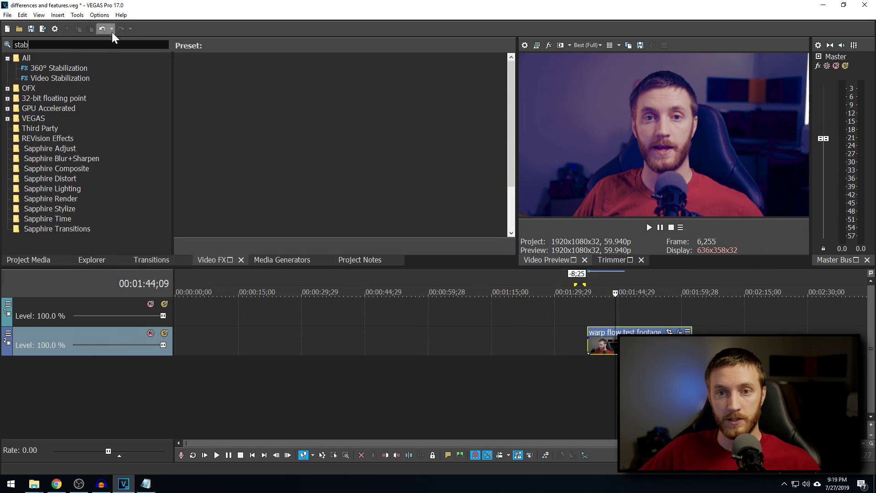
left_click(72, 77)
left_click(199, 75)
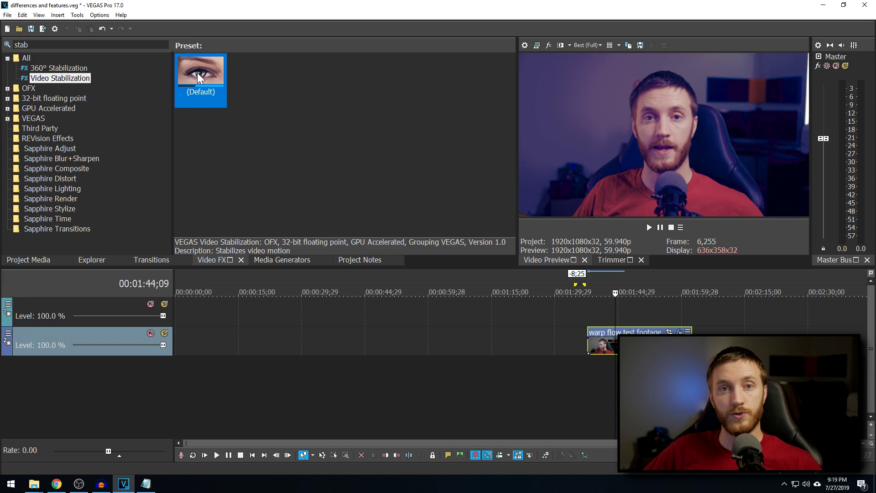
left_click_drag(198, 73, 520, 225)
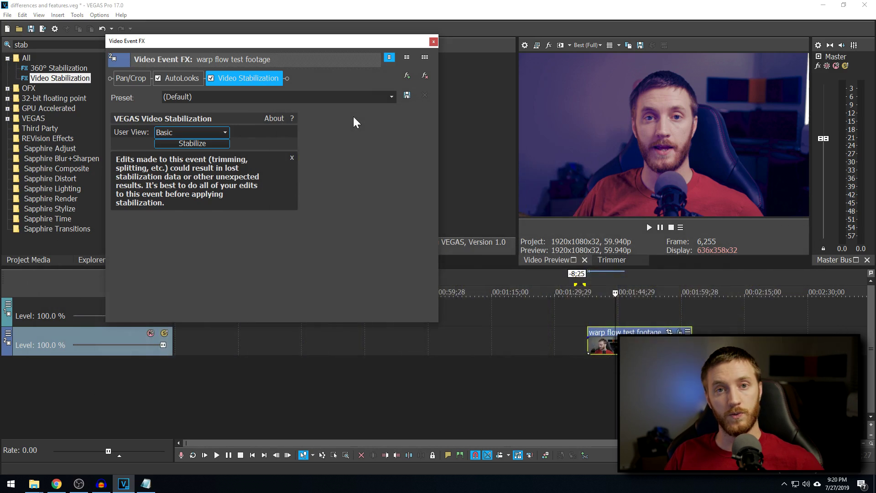
left_click(434, 42)
Search 'color' and apply the Color Grading (Default) preset to the footage clip.
left_click(28, 44)
type("col")
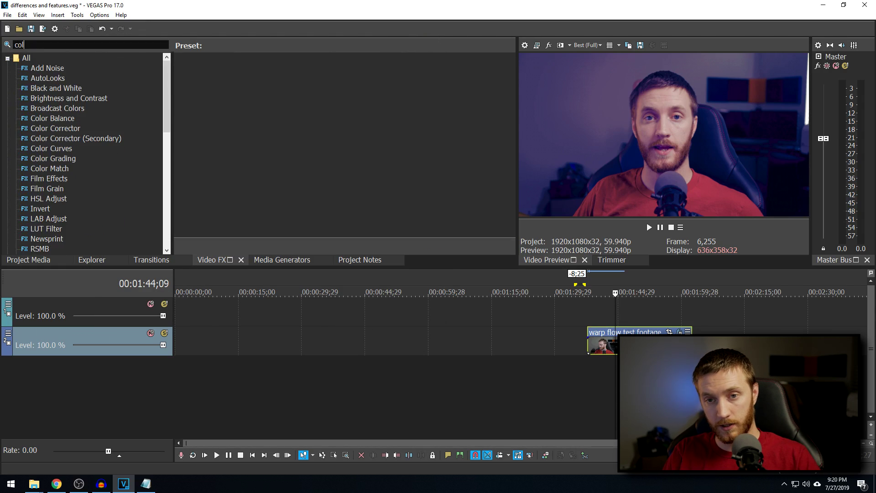
type("or")
left_click(66, 157)
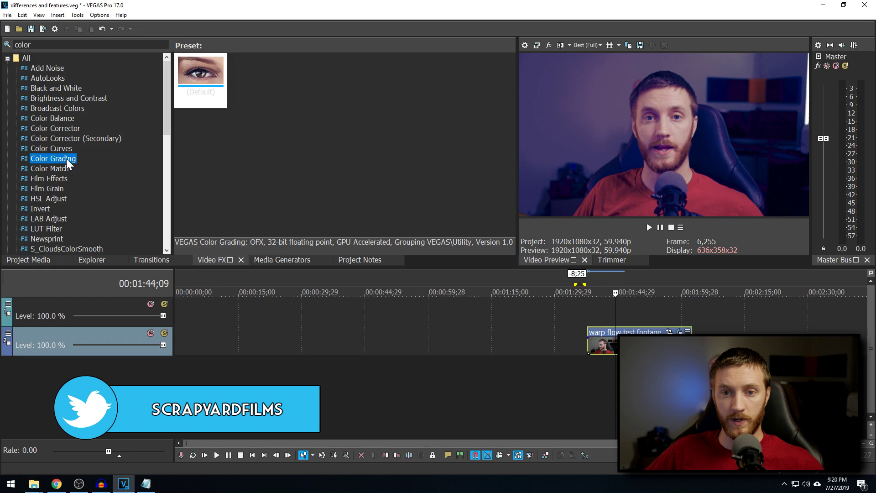
left_click_drag(212, 78, 603, 345)
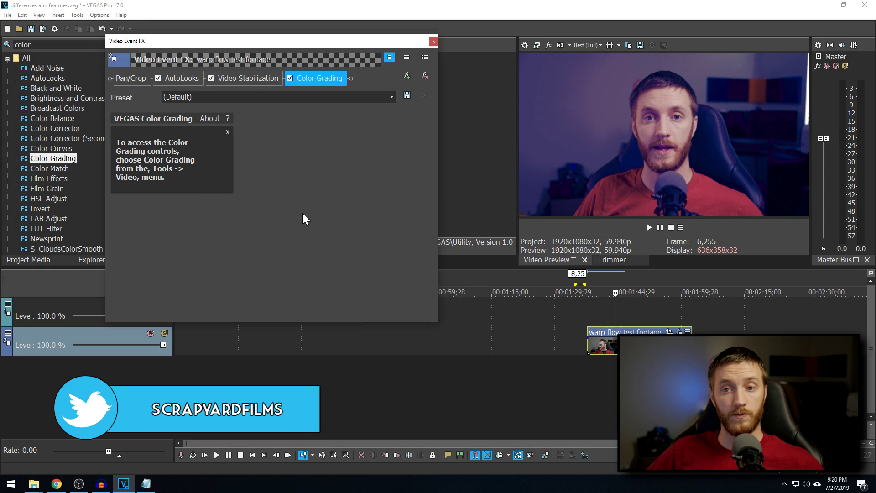
Move the effect settings window aside and bring up the Tools > Video > Color Grading controls.
left_click_drag(239, 41, 212, 60)
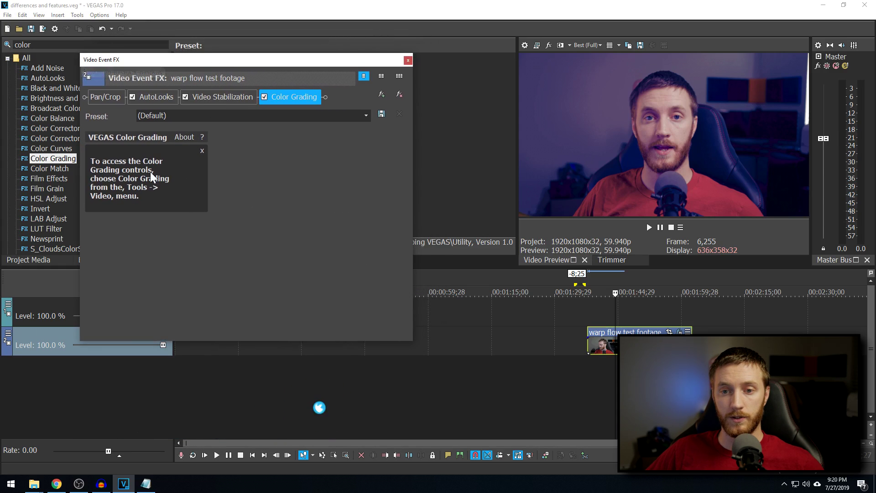
left_click(75, 14)
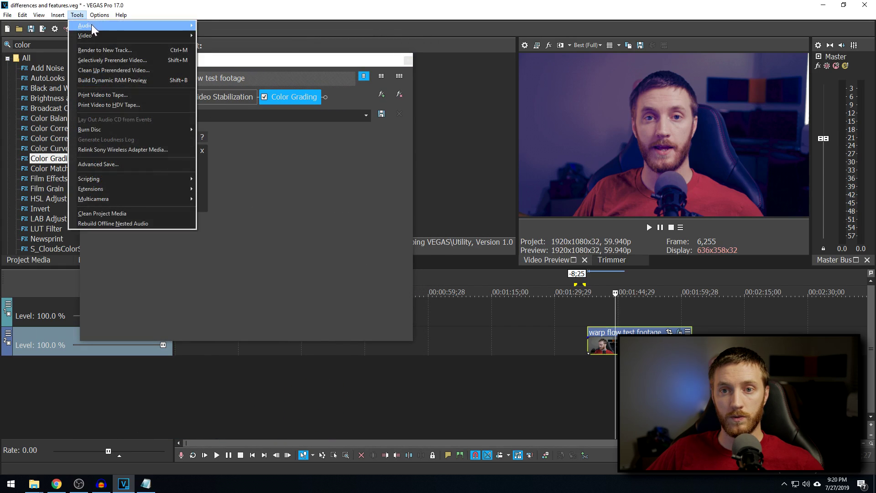
mouse_move(110, 34)
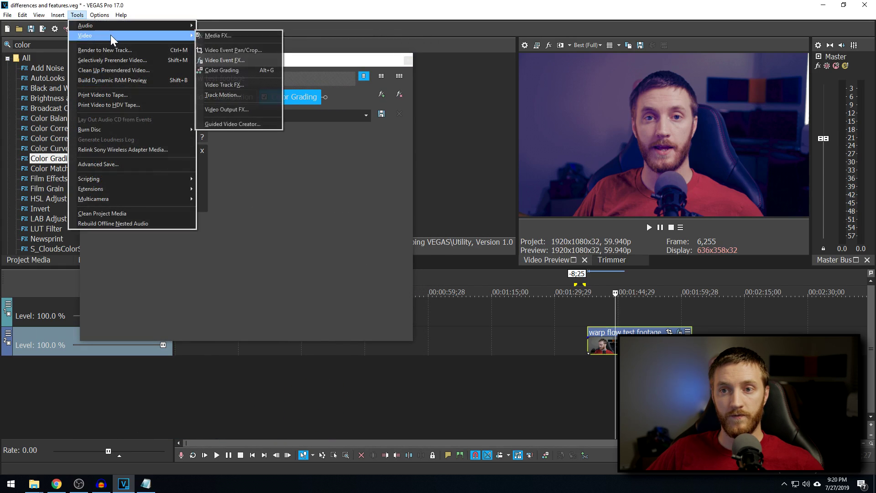
left_click(227, 69)
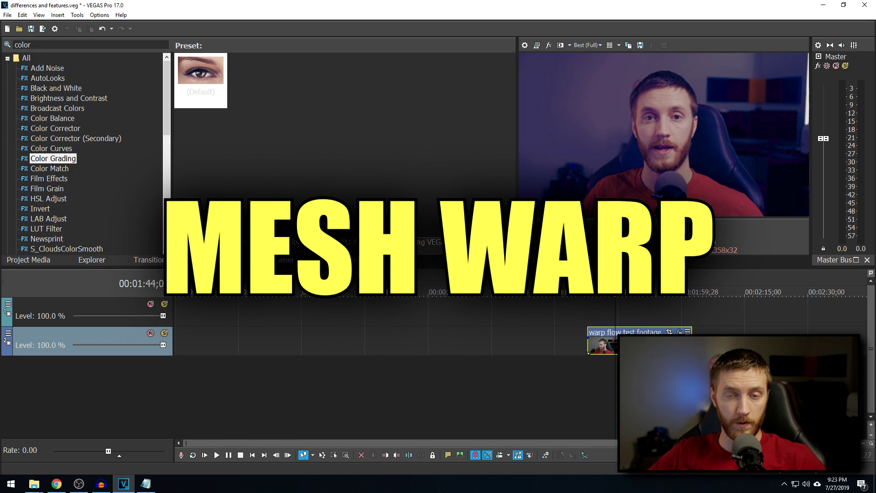
Apply Mesh Warp to the clip and drag the centre and upper mesh points to warp the face.
left_click(23, 44)
type("mesh")
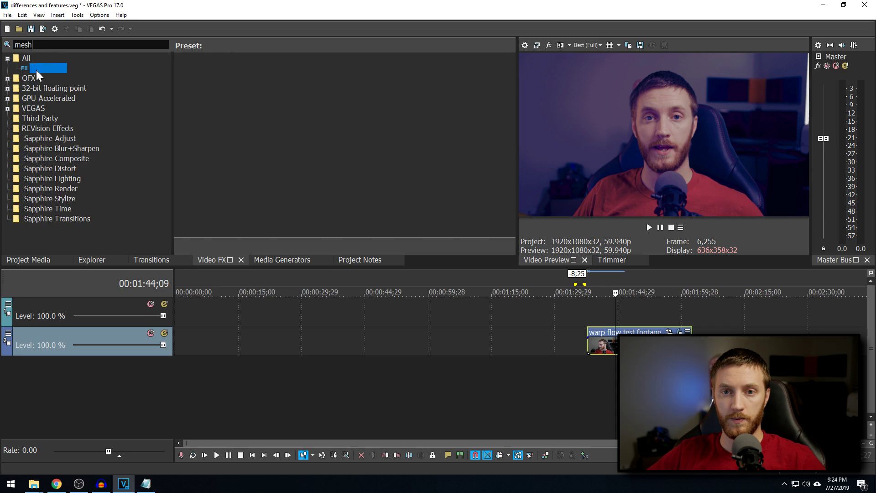
left_click_drag(207, 78, 603, 346)
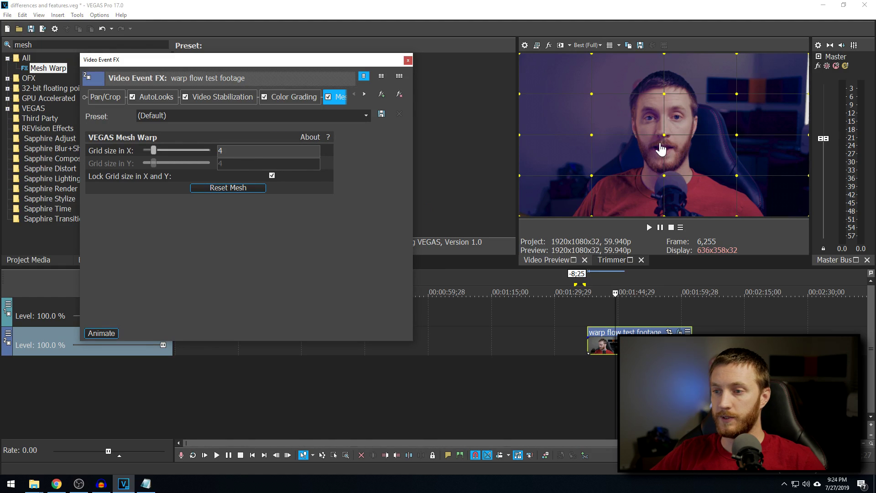
left_click_drag(664, 137, 644, 138)
left_click_drag(592, 94, 615, 106)
left_click_drag(738, 95, 708, 111)
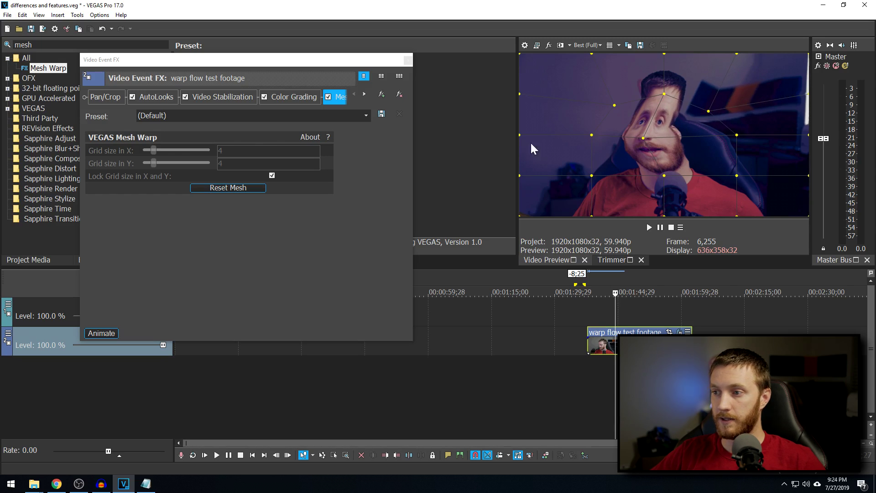
Reset the mesh, set a 12 by 3 grid, and pull the point between the eyes down.
left_click(235, 189)
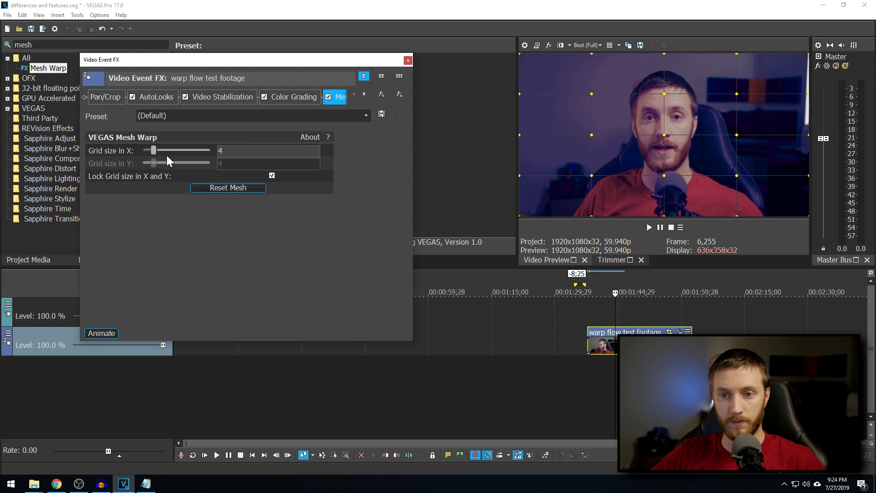
left_click_drag(153, 150, 182, 148)
left_click(272, 176)
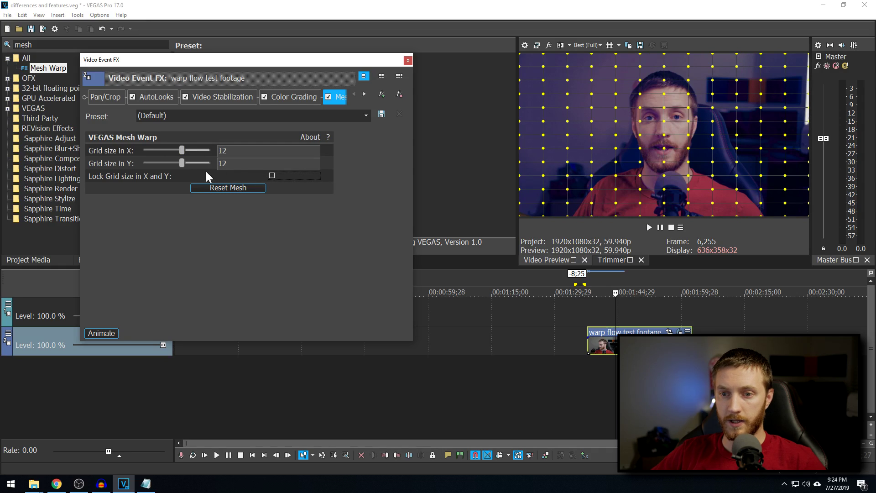
left_click_drag(179, 162, 150, 163)
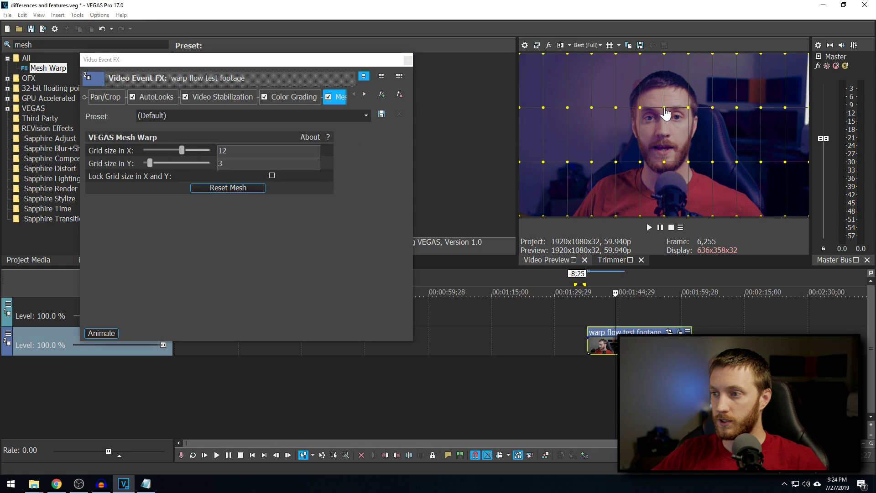
left_click_drag(664, 109, 664, 128)
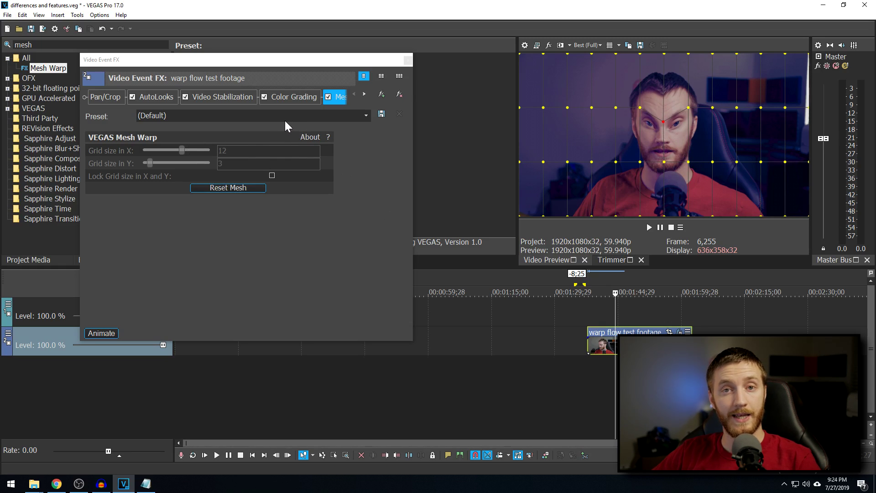
left_click(407, 60)
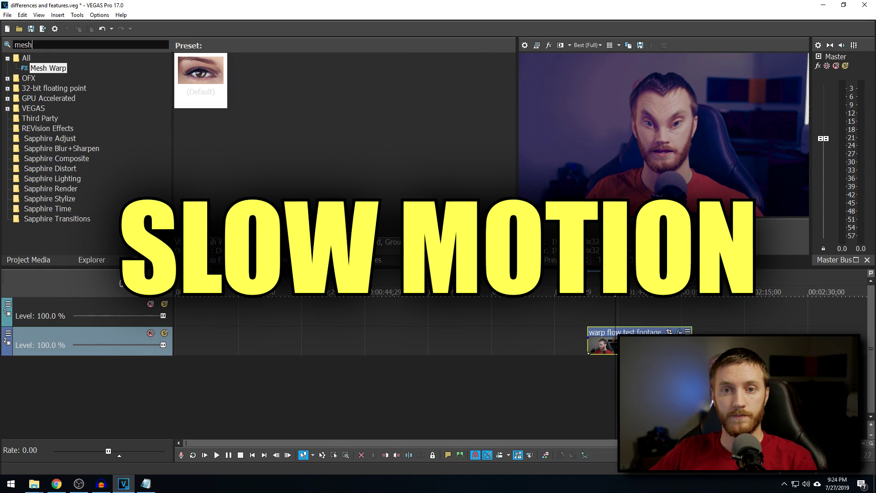
Search 'slow' and apply the Slow Motion (Default) preset to the warp flow test footage clip.
key("BackSpace")
key("BackSpace")
key("BackSpace")
key("BackSpace")
type("slow")
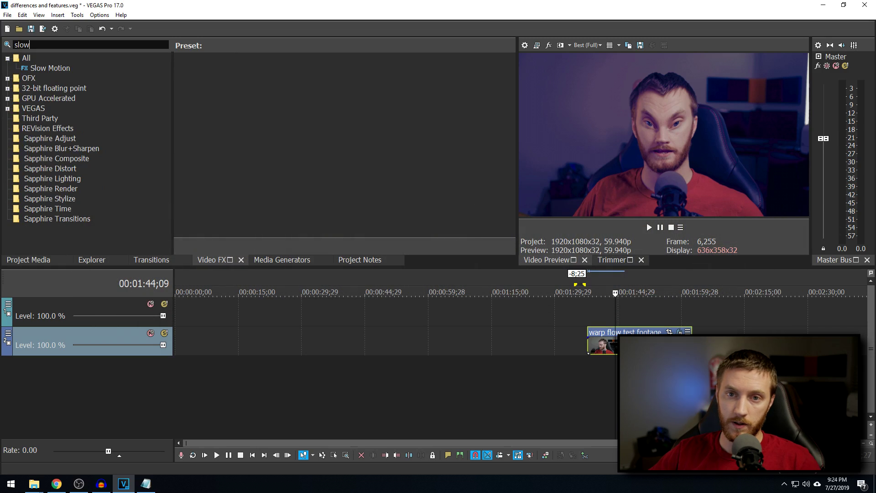
left_click(59, 70)
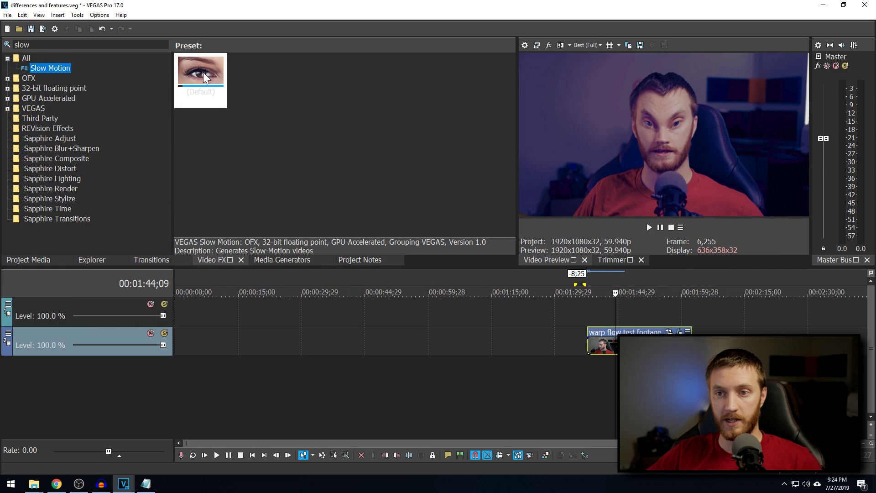
left_click_drag(204, 73, 268, 147)
left_click_drag(593, 347, 593, 347)
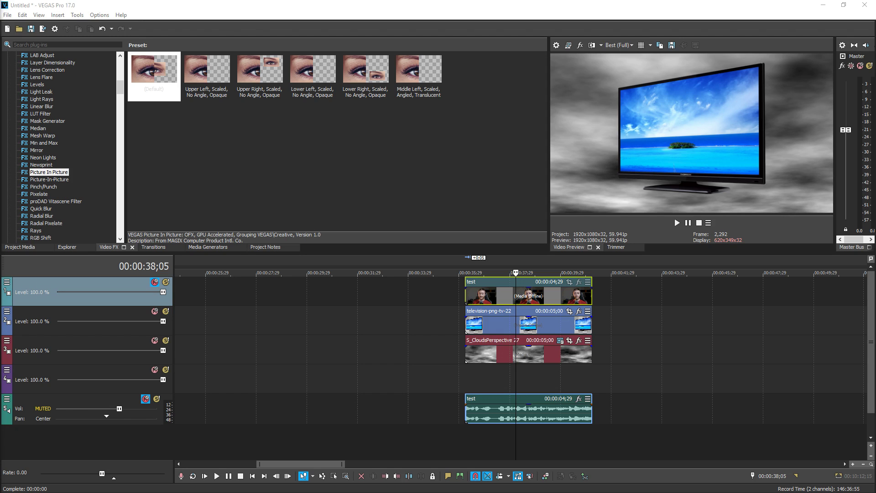
Play the TV-over-clouds composite from the start of the test clip.
left_click(464, 296)
key("space")
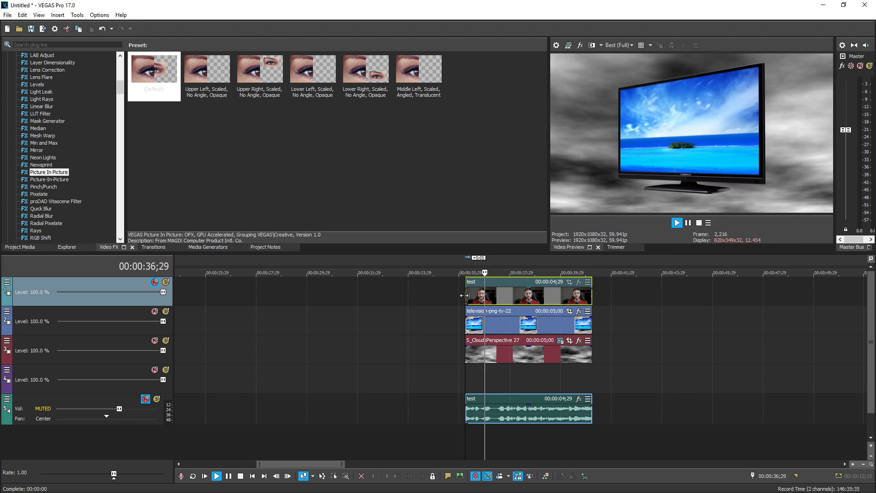
key("Return")
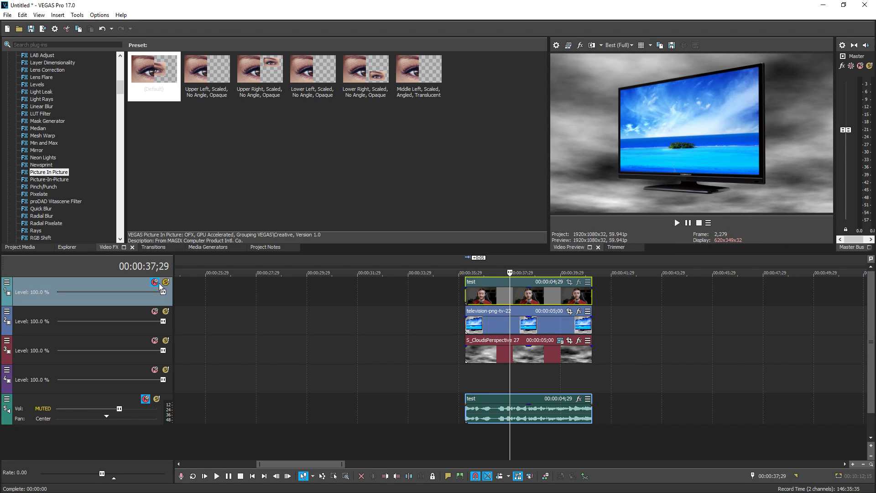
Unmute the top video track and apply Picture In Picture to the 'test' event.
left_click(155, 282)
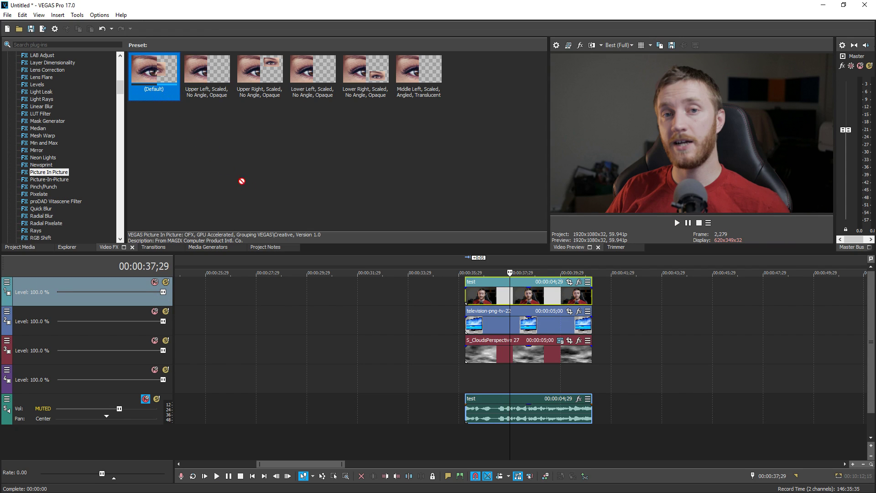
left_click_drag(522, 300, 519, 300)
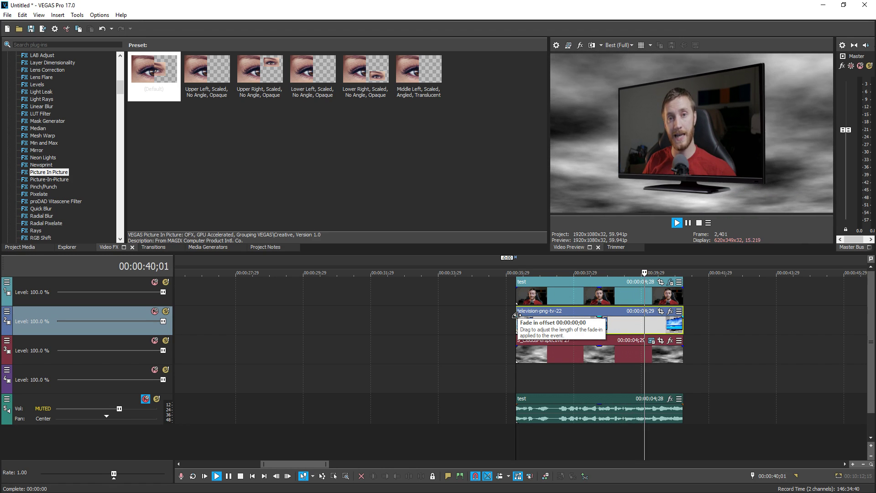
key("Return")
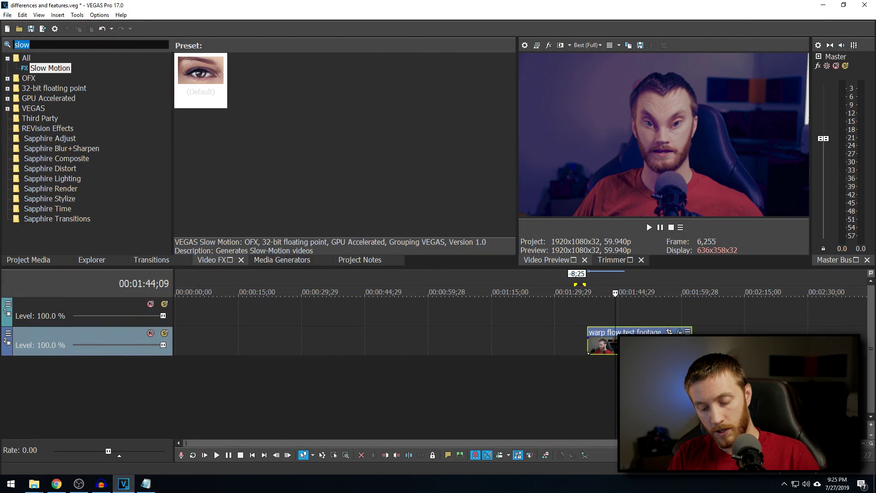
Search 'whit' and apply the White Balance Default preset to the warp flow test footage.
type("whit")
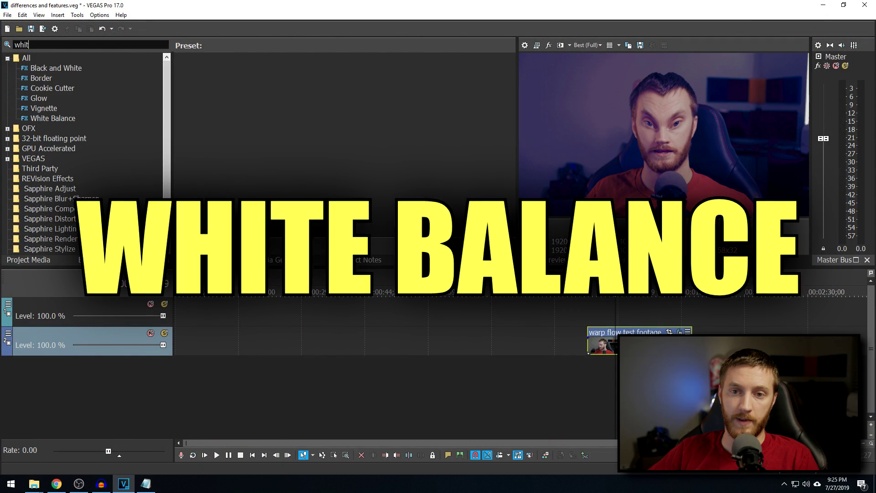
left_click(60, 118)
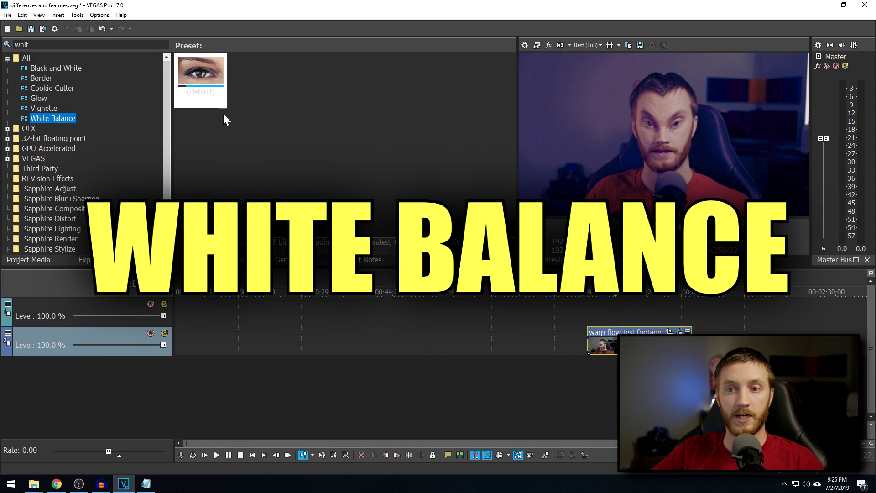
left_click_drag(201, 82, 594, 325)
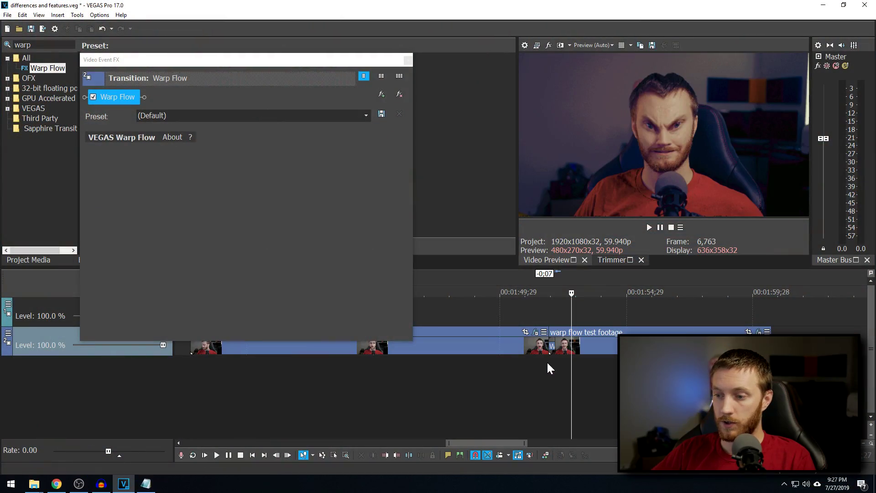
Play back the footage to preview the Warp Flow transition.
key("space")
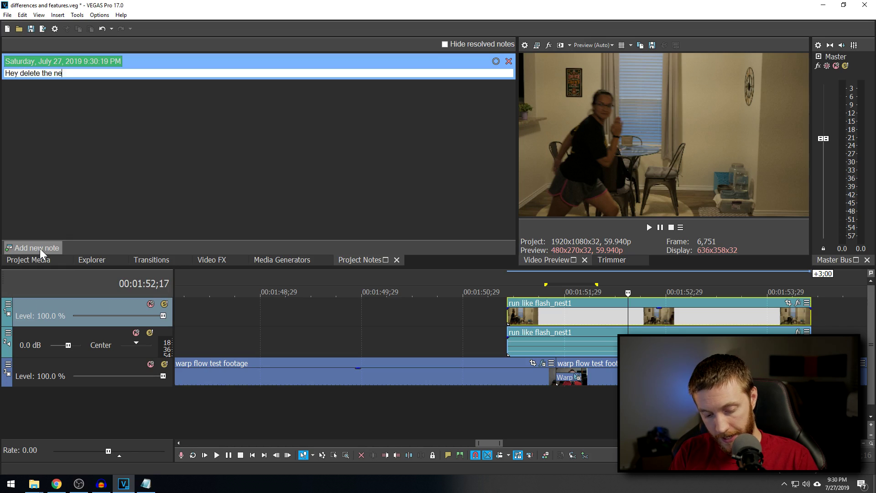
Finish the note "Hey delete the nest" and mark it Resolved.
left_click(172, 163)
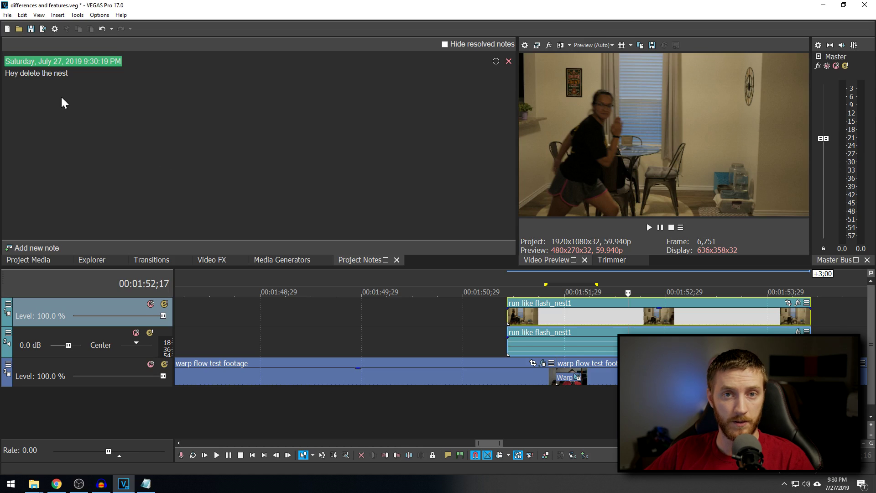
left_click(54, 73)
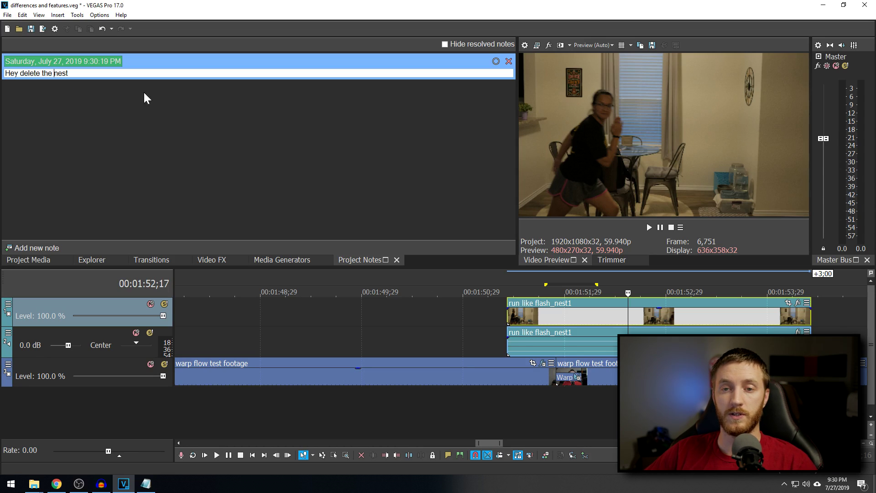
left_click(496, 62)
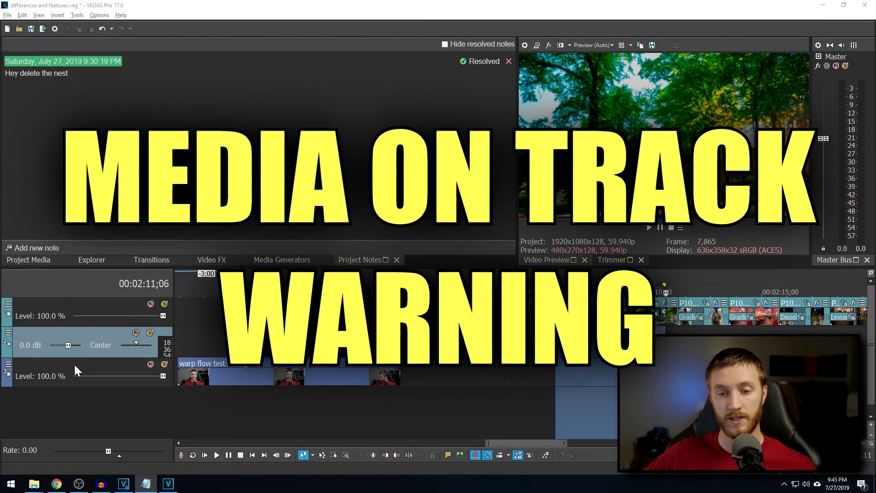
left_click(76, 366)
key("Delete")
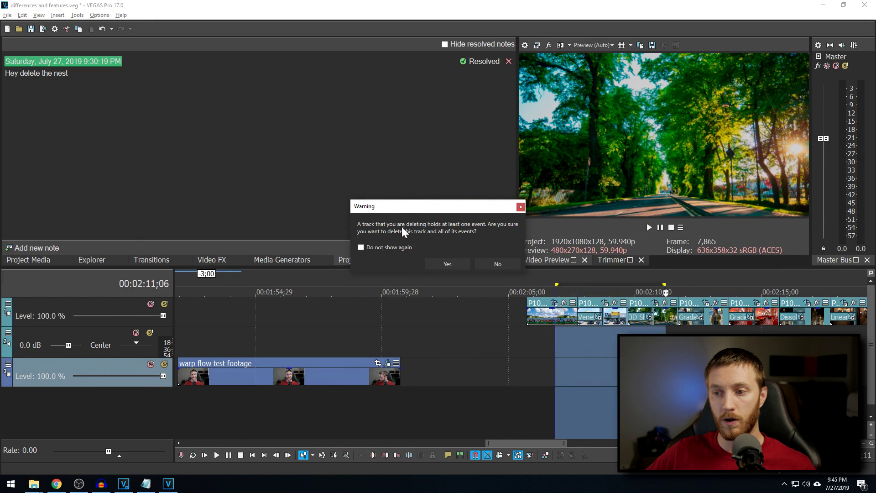
left_click(393, 247)
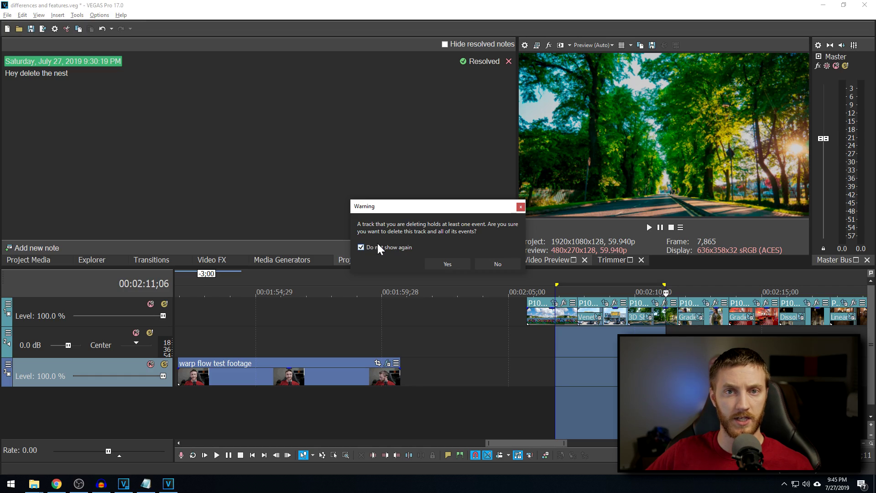
left_click(375, 248)
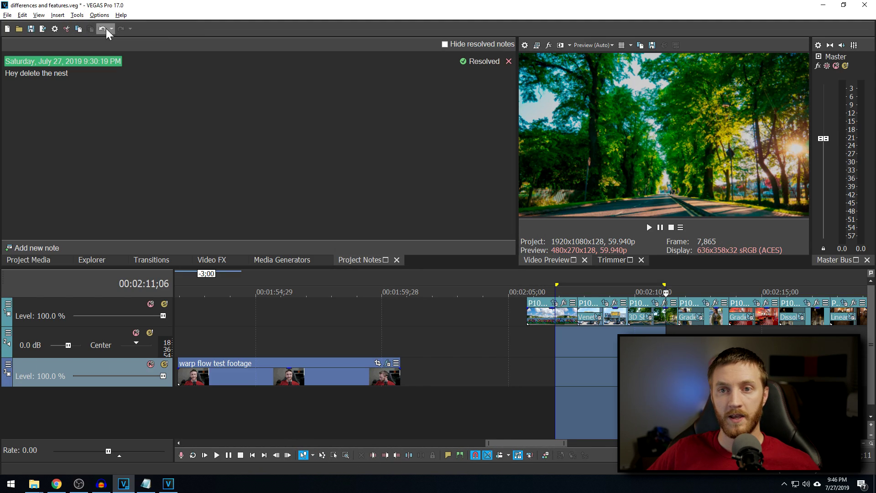
left_click(98, 15)
Open Preferences on the Display tab to view track colours and the Dark interface.
left_click(168, 306)
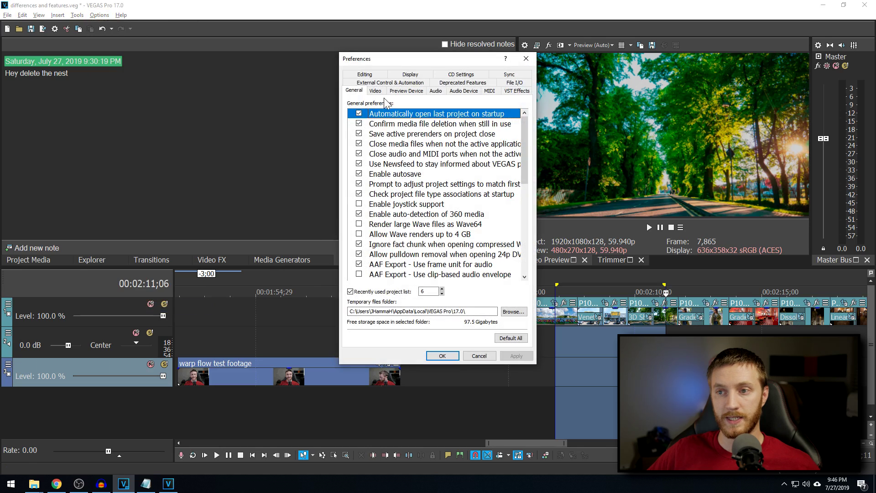
left_click(410, 74)
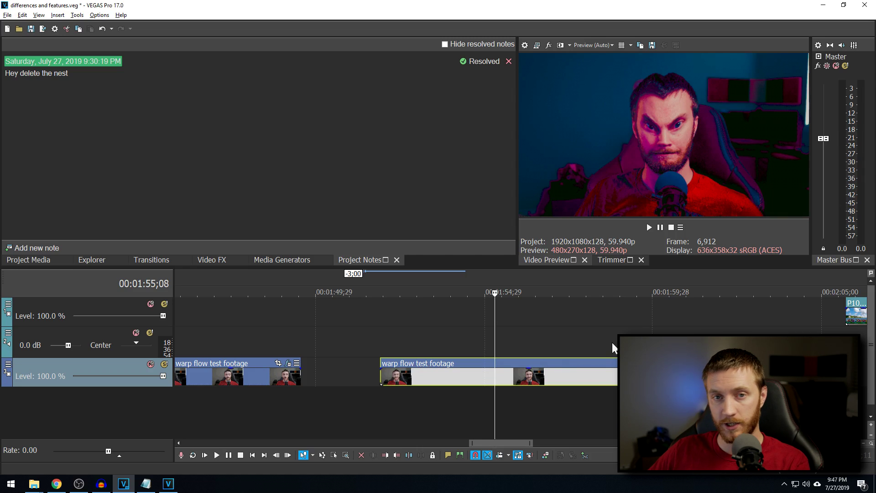
Turn on the Event Length display and nudge the second warp flow test footage clip slightly earlier.
left_click(39, 15)
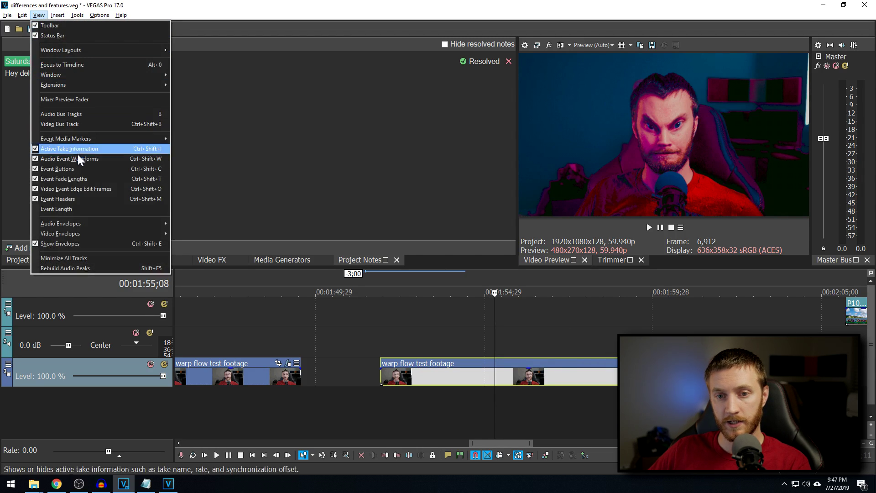
left_click(77, 209)
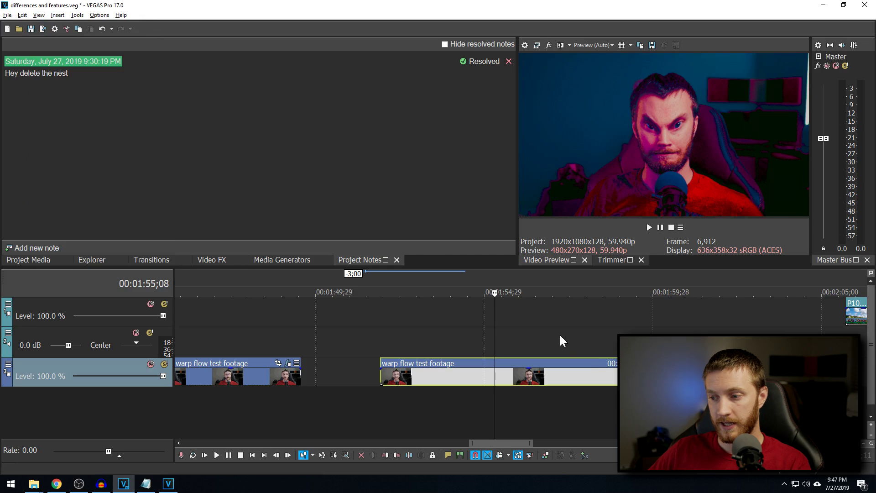
left_click_drag(575, 372, 602, 378)
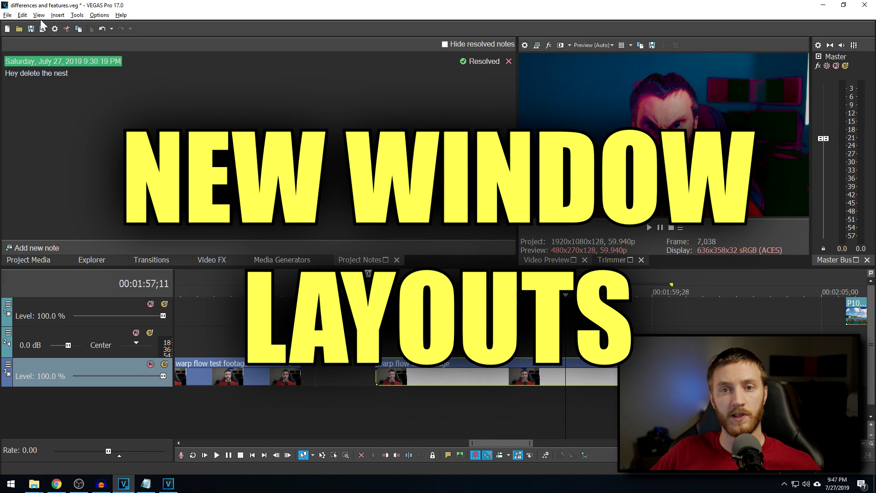
Load the Add Graphic Elements window layout and widen the Media Generators plug-in list.
left_click(40, 16)
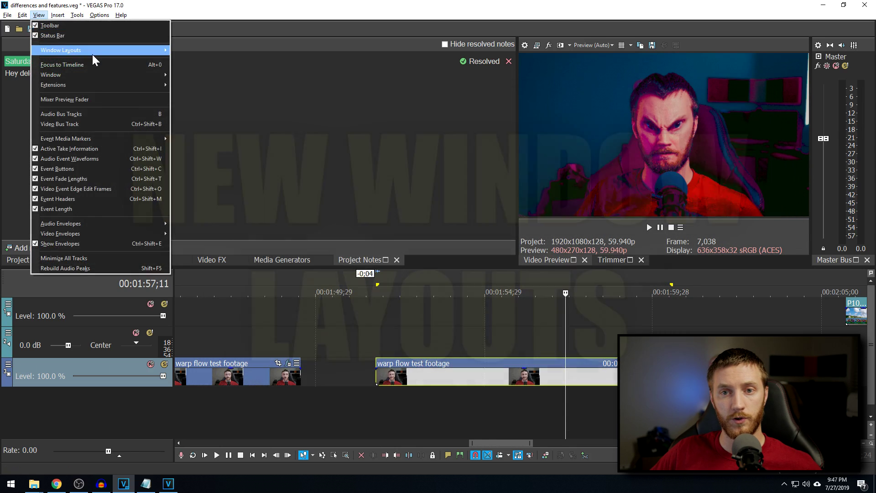
mouse_move(143, 54)
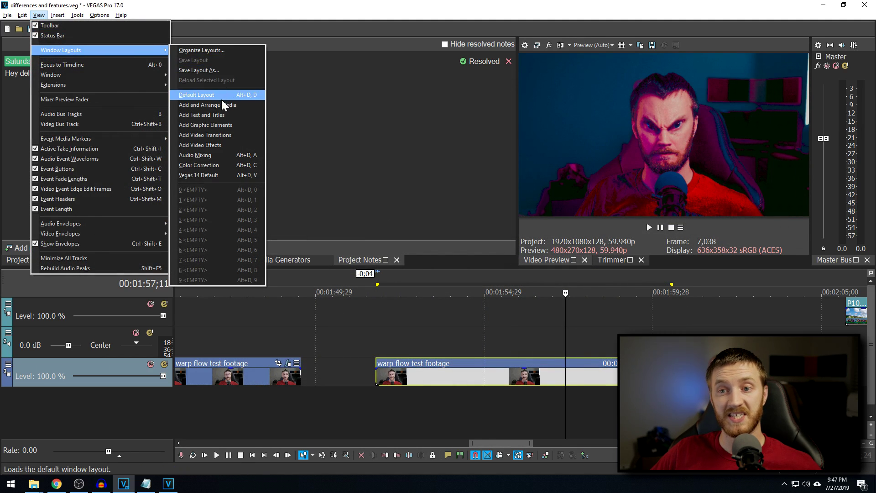
left_click(231, 125)
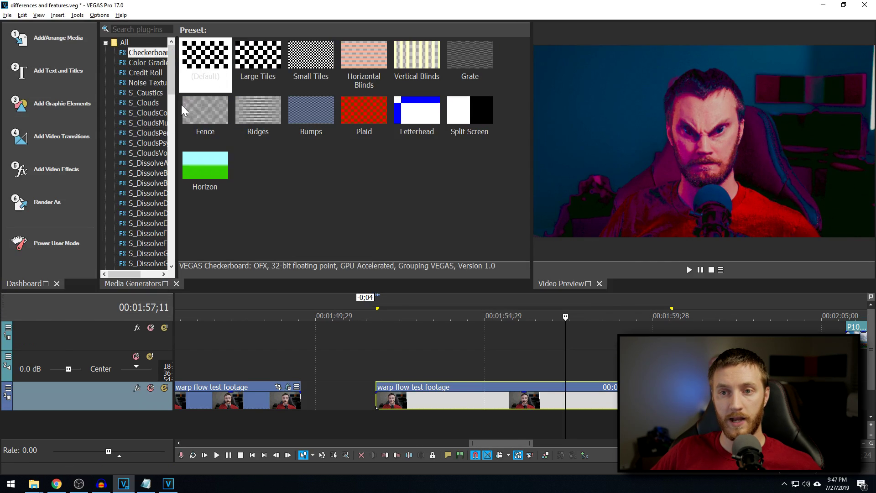
left_click_drag(176, 115, 249, 116)
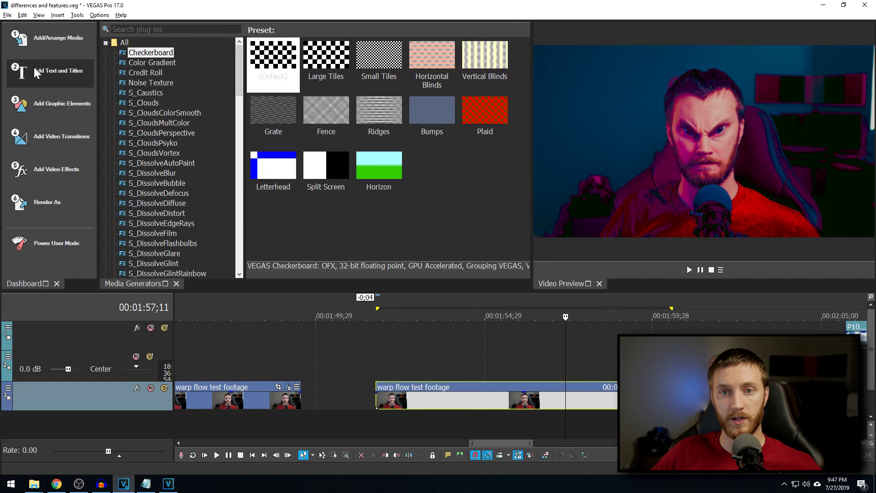